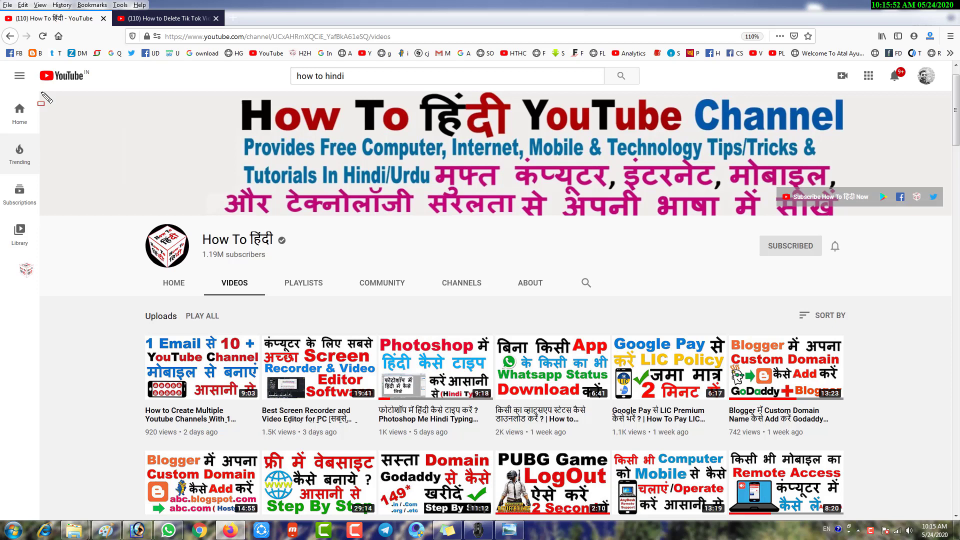
Show the screenshot of the viewer's comment reporting Photoshop's JPEG error
{"action": "left_click_drag", "start_coordinate": [146, 147], "coordinate": [953, 303]}
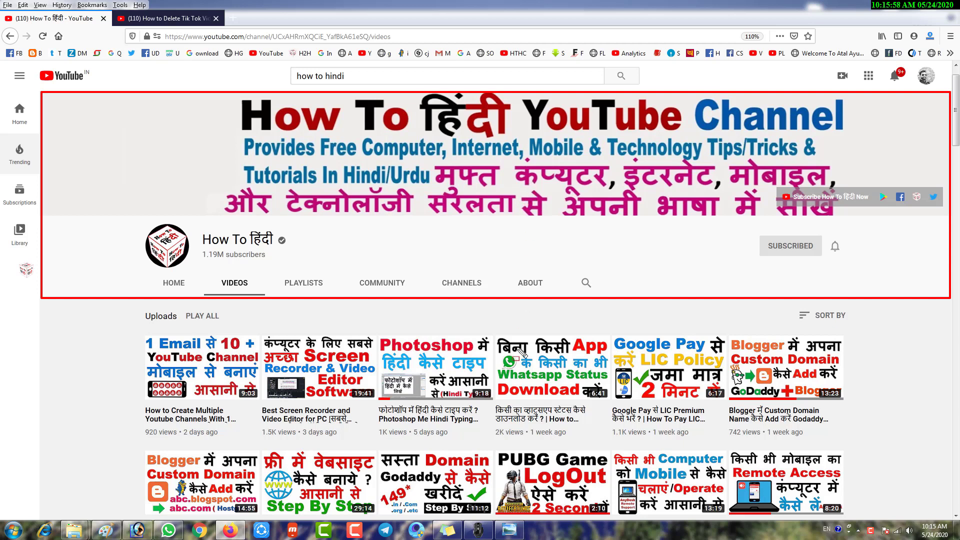
{"action": "left_click", "coordinate": [509, 530]}
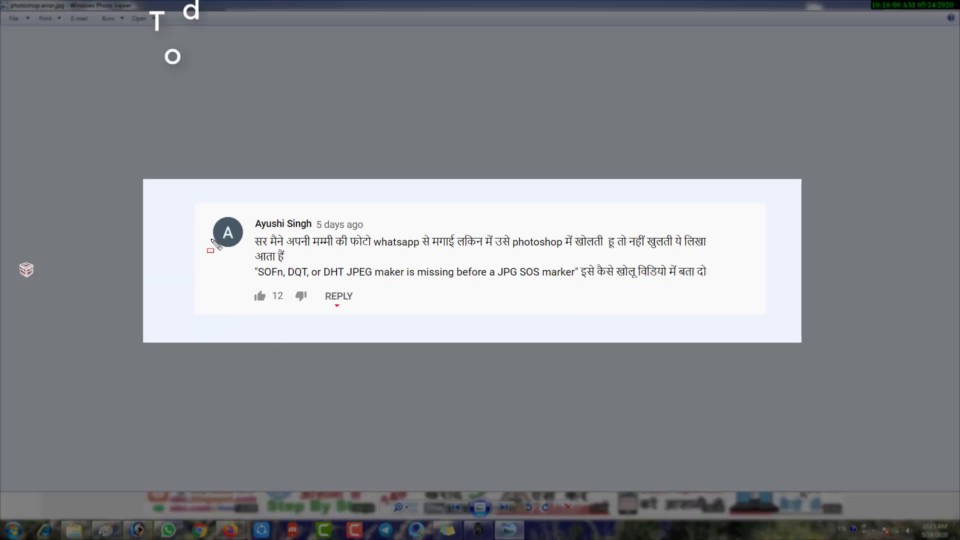
Outline the missing JPEG marker error text in the comment, then open the My Jio WhatsApp chat
{"action": "mouse_move", "coordinate": [189, 198]}
{"action": "left_mouse_down"}
{"action": "mouse_move", "coordinate": [289, 257]}
{"action": "mouse_move", "coordinate": [611, 328]}
{"action": "mouse_move", "coordinate": [745, 323]}
{"action": "left_mouse_up"}
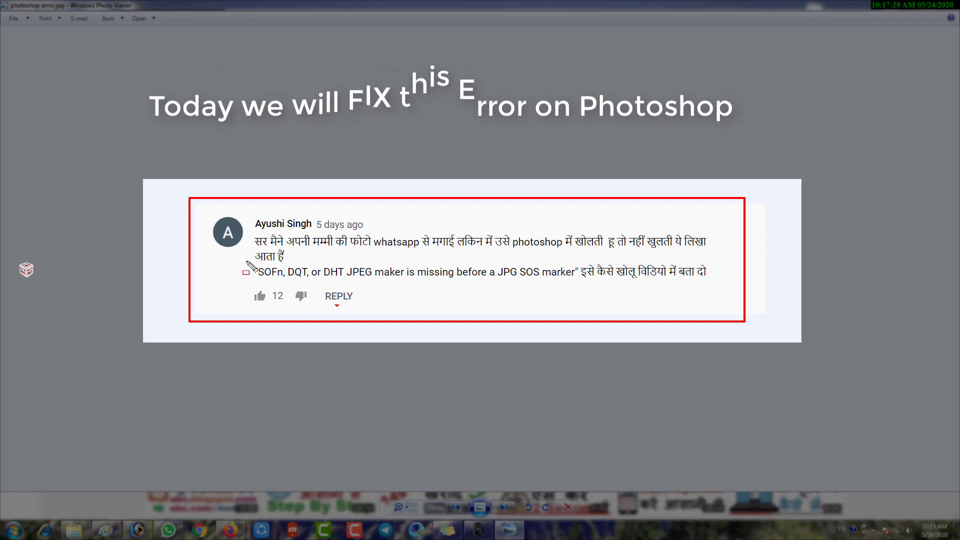
{"action": "mouse_move", "coordinate": [246, 261]}
{"action": "left_mouse_down"}
{"action": "mouse_move", "coordinate": [367, 281]}
{"action": "mouse_move", "coordinate": [575, 289]}
{"action": "left_mouse_up"}
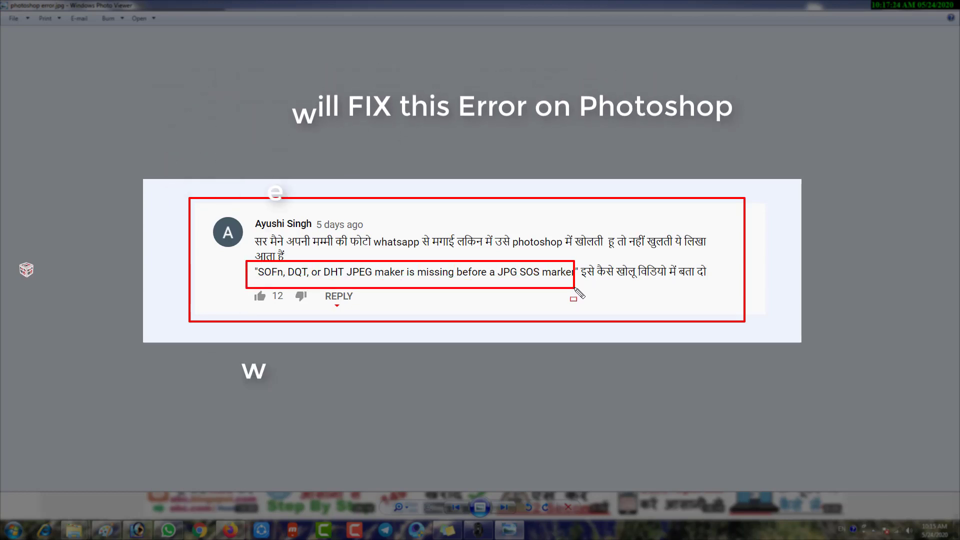
{"action": "left_click_drag", "start_coordinate": [575, 289], "coordinate": [578, 289]}
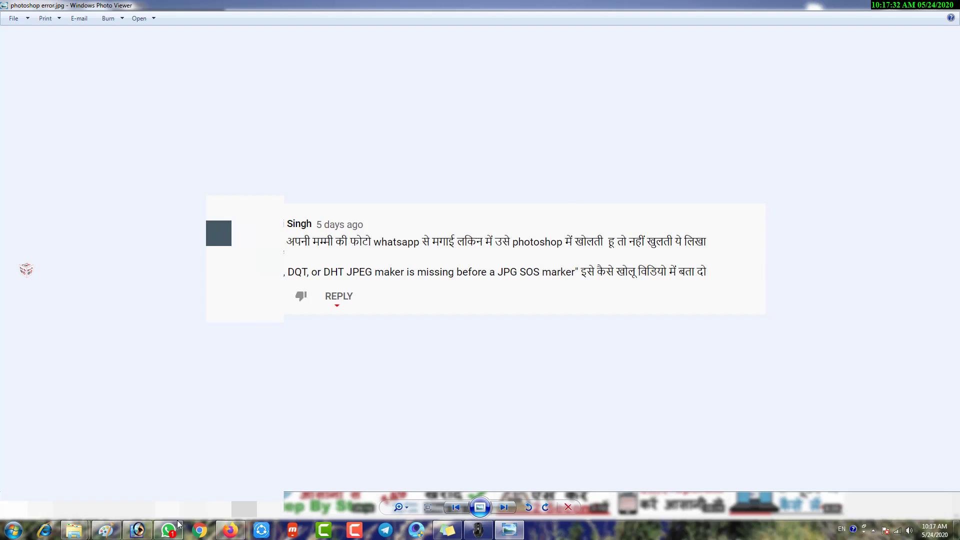
{"action": "left_click", "coordinate": [169, 529]}
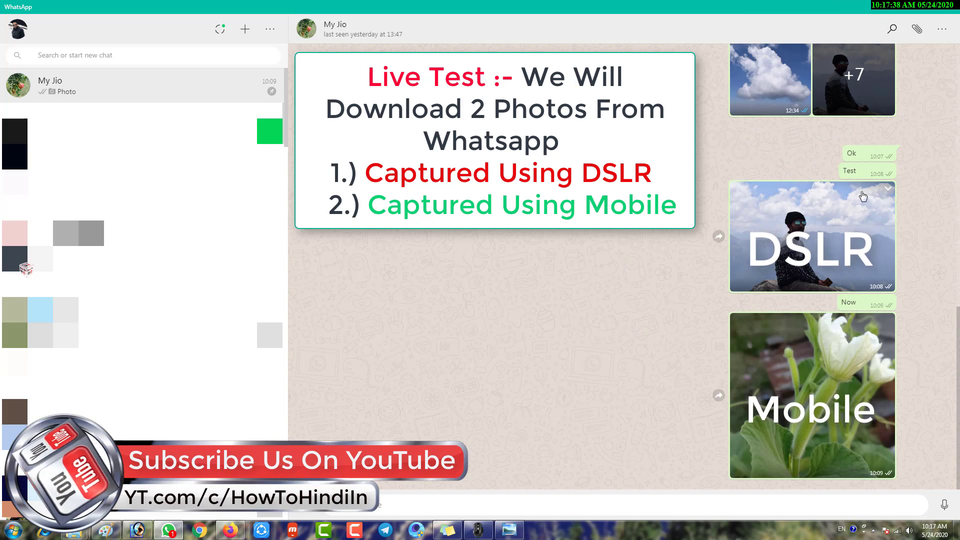
Download the mountain photo into Test Delete as a 120 KB JPEG and drag it onto Photoshop
{"action": "left_click_drag", "start_coordinate": [718, 176], "coordinate": [923, 304]}
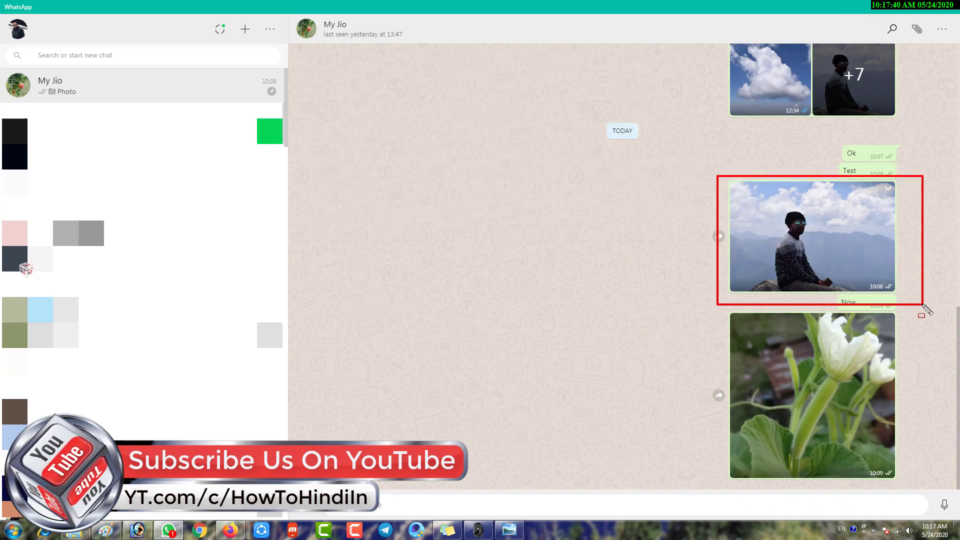
{"action": "key", "text": "Escape"}
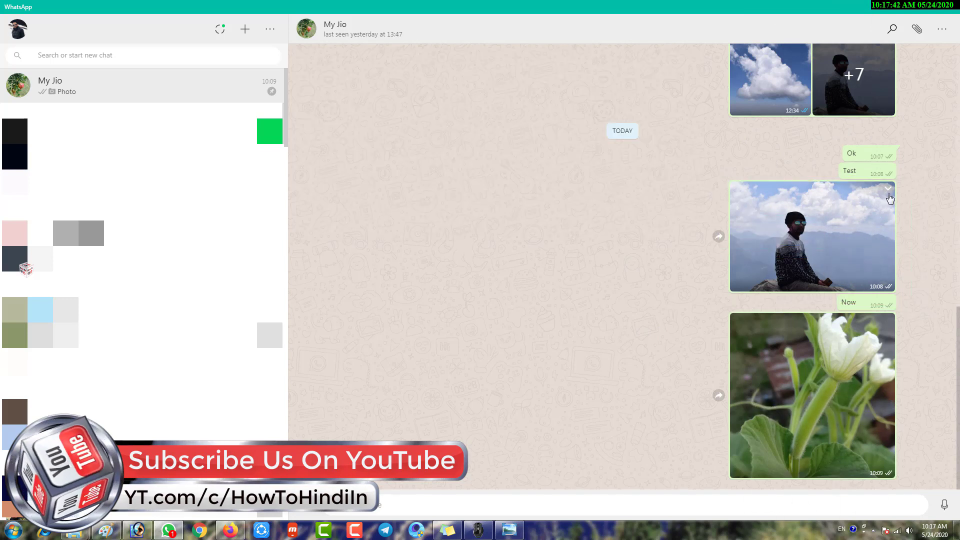
{"action": "left_click", "coordinate": [888, 191]}
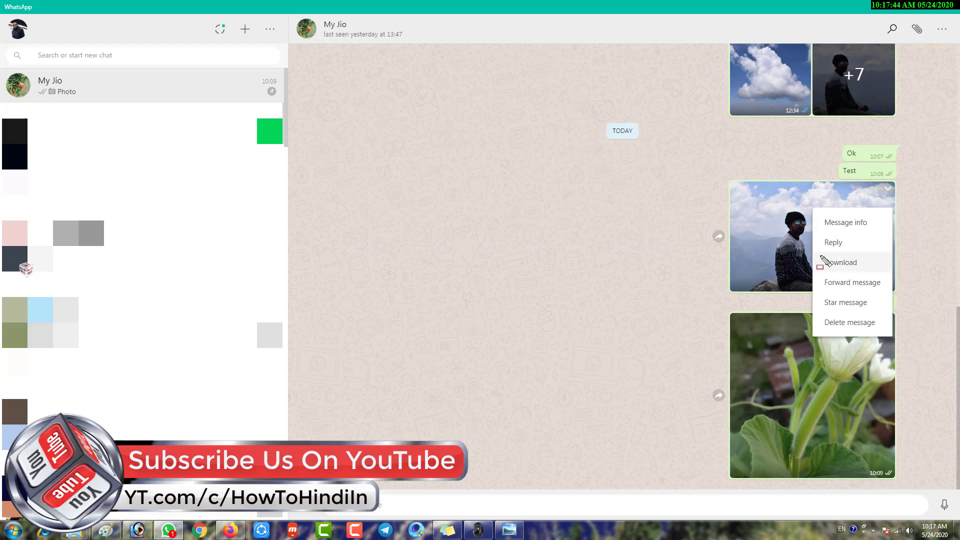
{"action": "left_click_drag", "start_coordinate": [817, 256], "coordinate": [889, 273]}
{"action": "left_click", "coordinate": [853, 263]}
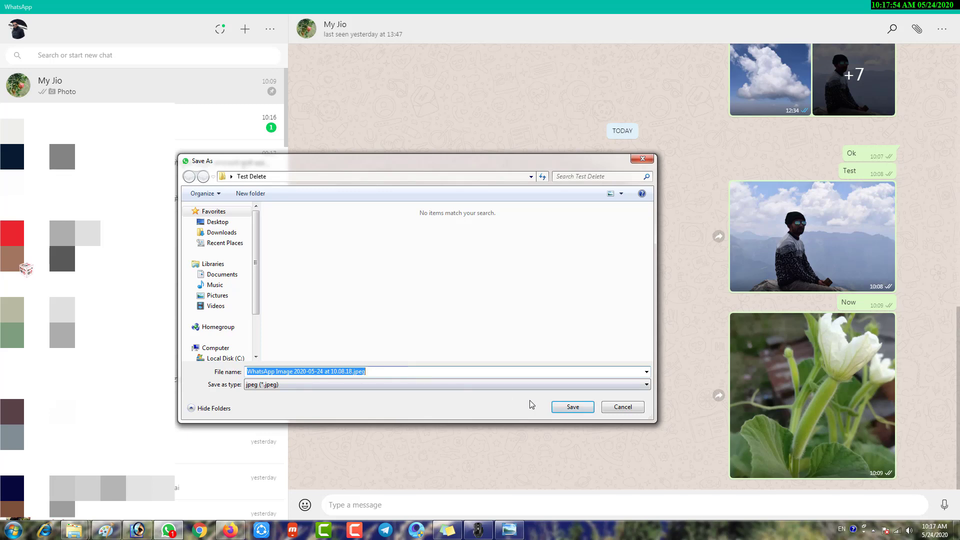
{"action": "left_click", "coordinate": [573, 407]}
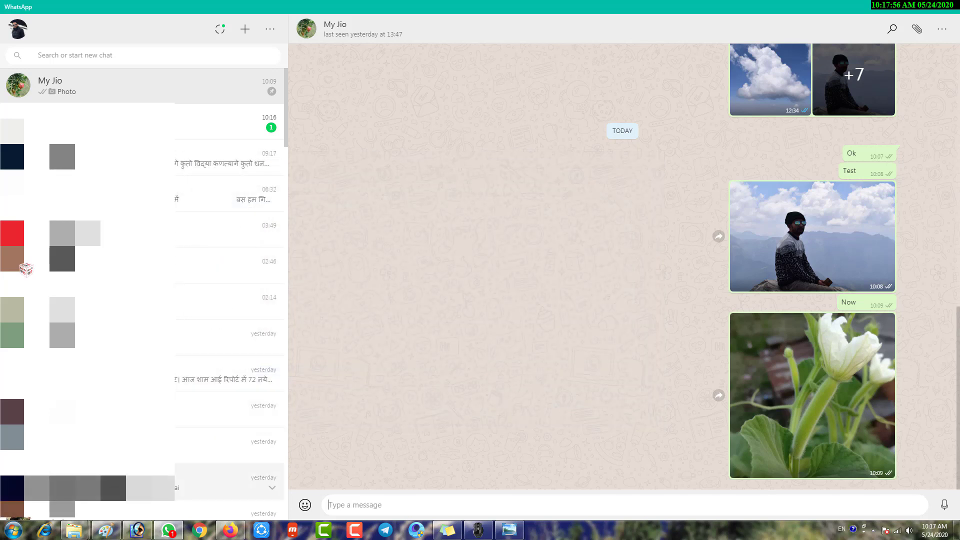
{"action": "mouse_move", "coordinate": [74, 531]}
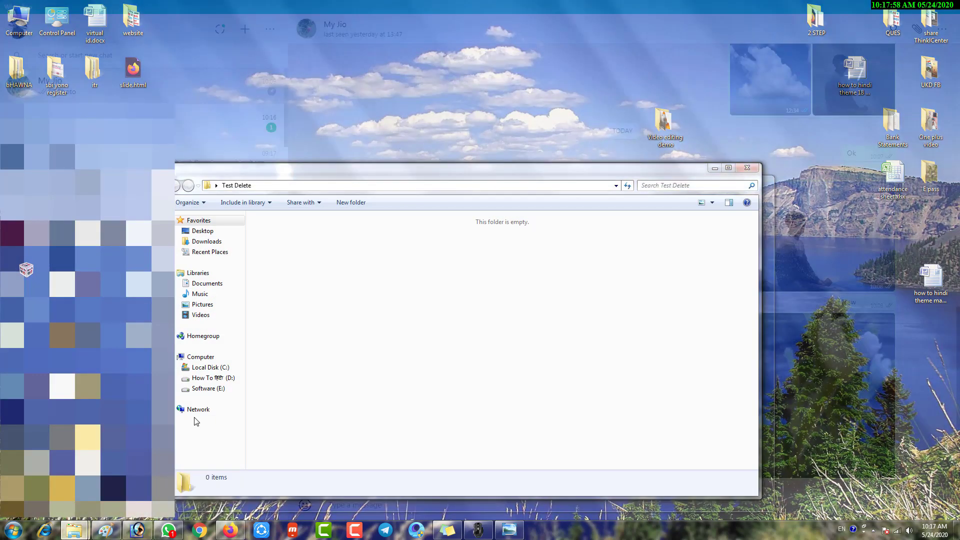
{"action": "left_click", "coordinate": [193, 421]}
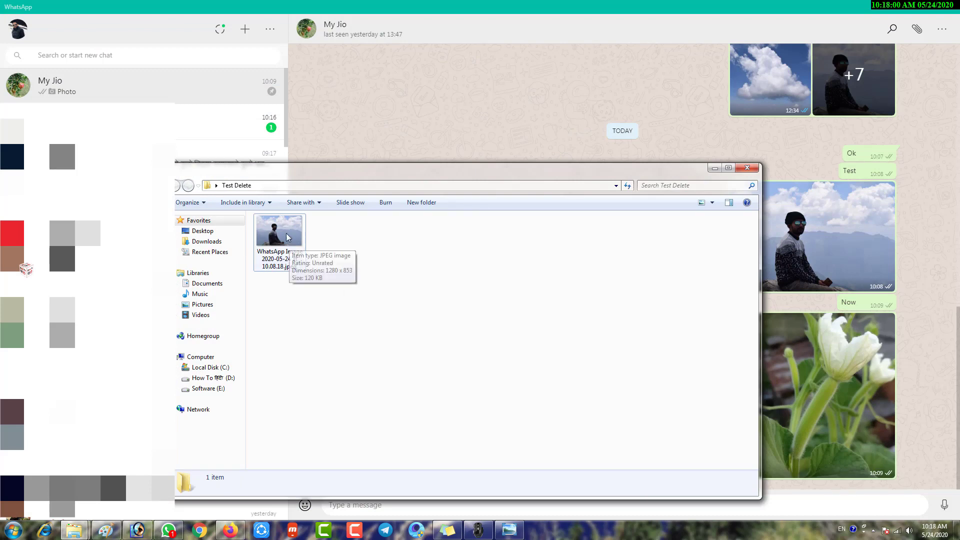
{"action": "left_click_drag", "start_coordinate": [290, 245], "coordinate": [138, 529]}
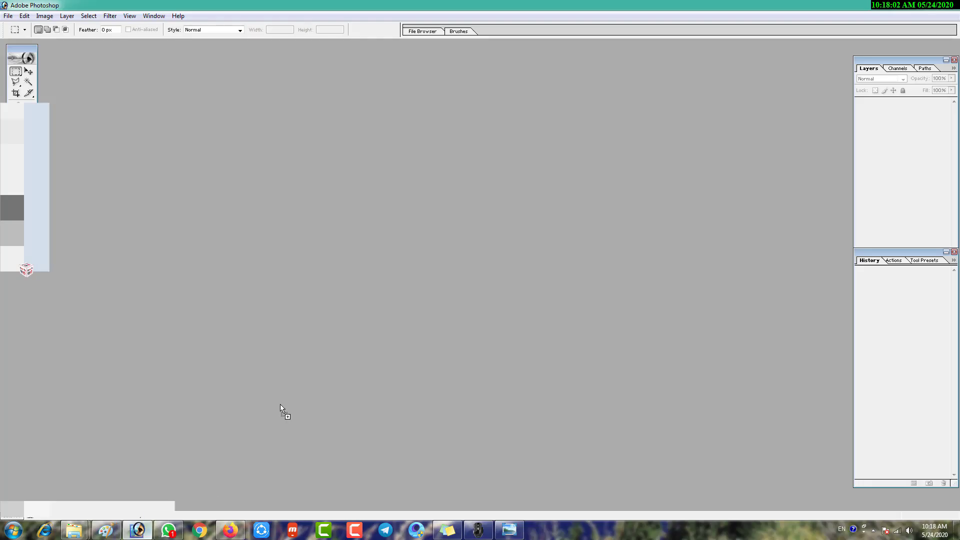
Confirm the mountain photo opens error-free in Photoshop 7.0, then return to WhatsApp
{"action": "scroll", "coordinate": [372, 280], "scroll_direction": "up", "scroll_amount": 1}
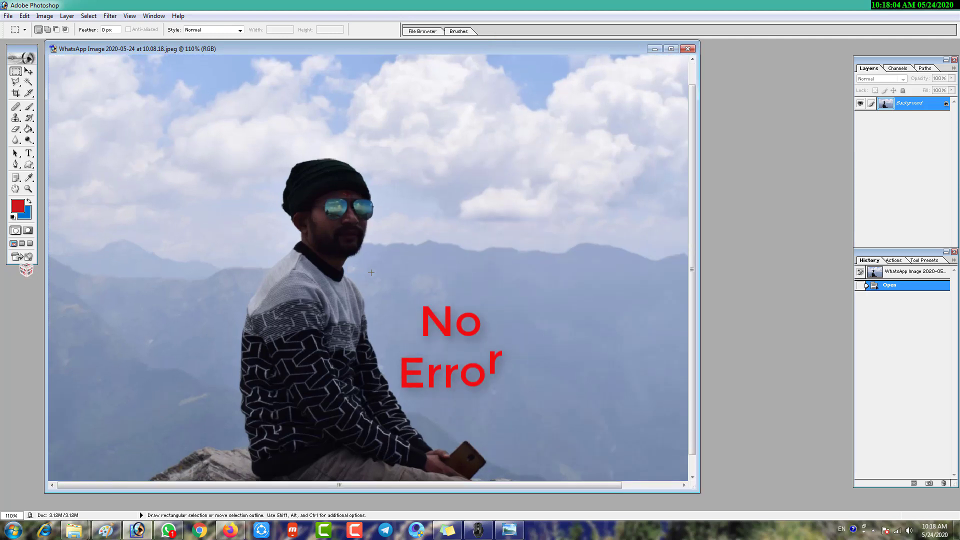
{"action": "scroll", "coordinate": [379, 320], "scroll_direction": "down", "scroll_amount": 1}
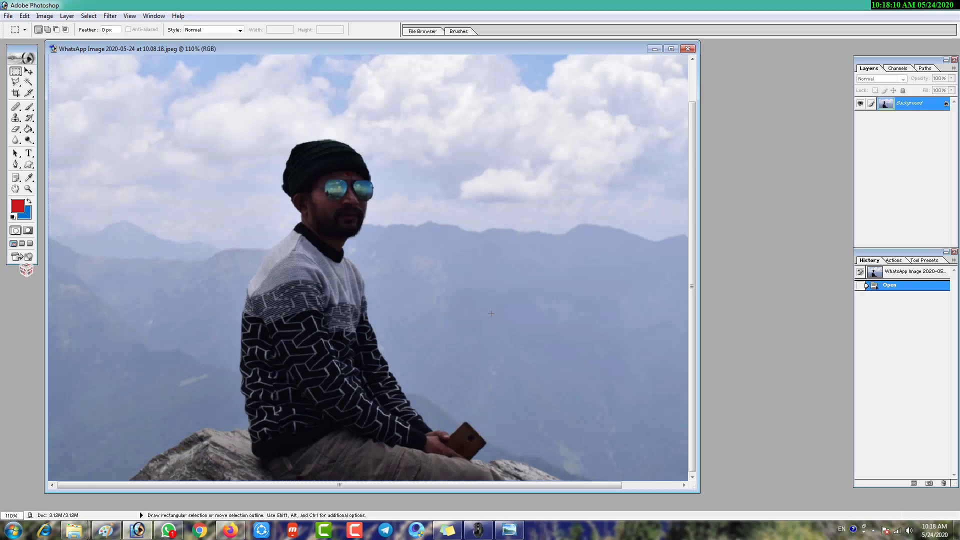
{"action": "key", "text": "alt+Tab"}
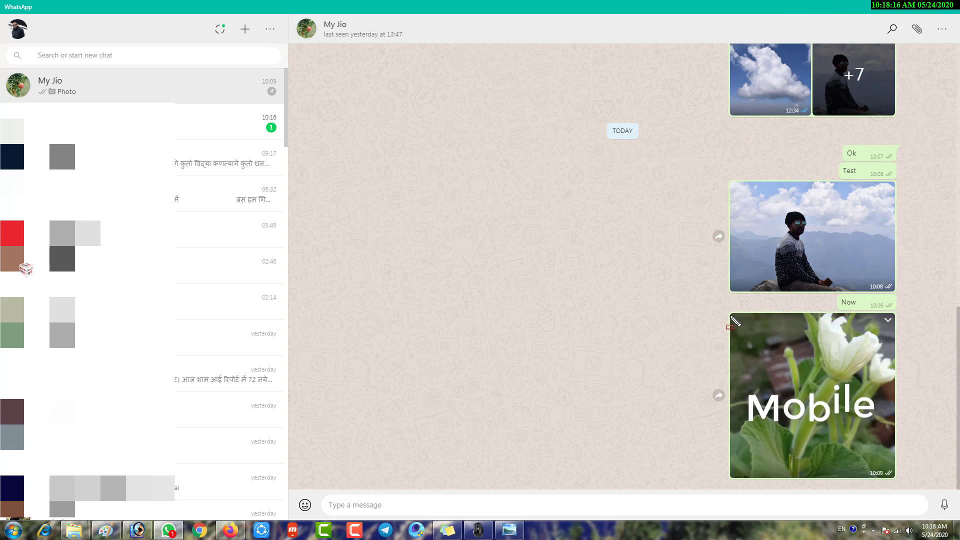
Save the flower photo into Test Delete as a 57.3 KB JPEG and drag it to Photoshop
{"action": "left_click", "coordinate": [888, 320]}
{"action": "left_click", "coordinate": [852, 395]}
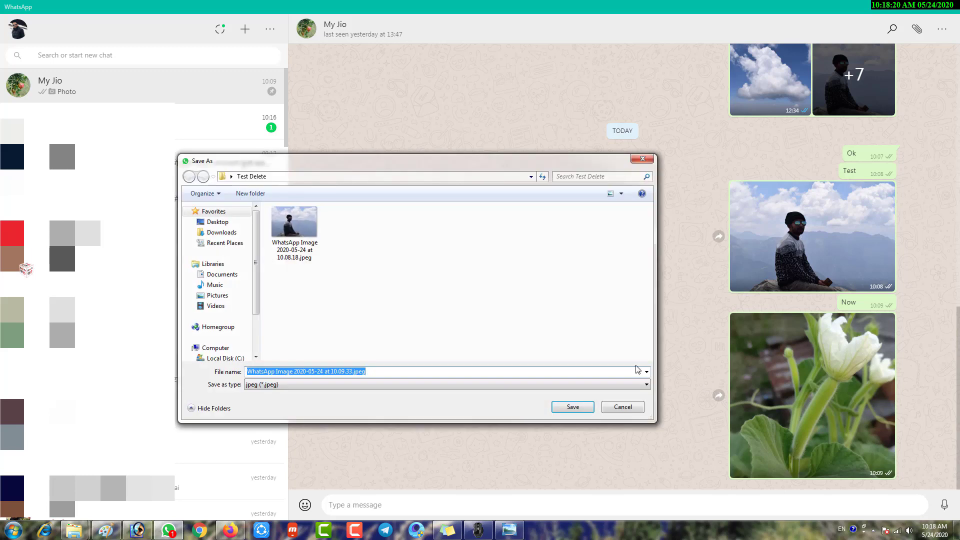
{"action": "left_click", "coordinate": [573, 408]}
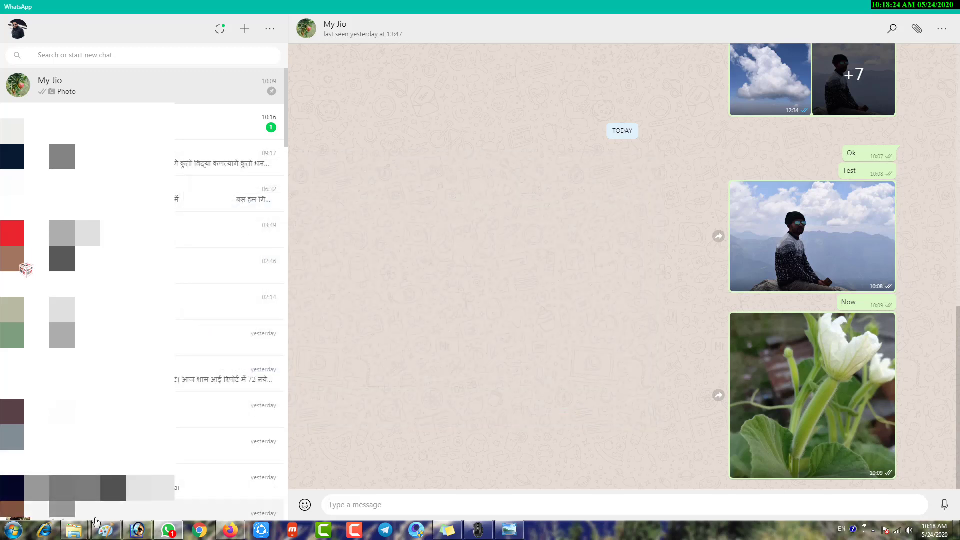
{"action": "mouse_move", "coordinate": [74, 530]}
{"action": "left_click", "coordinate": [202, 473]}
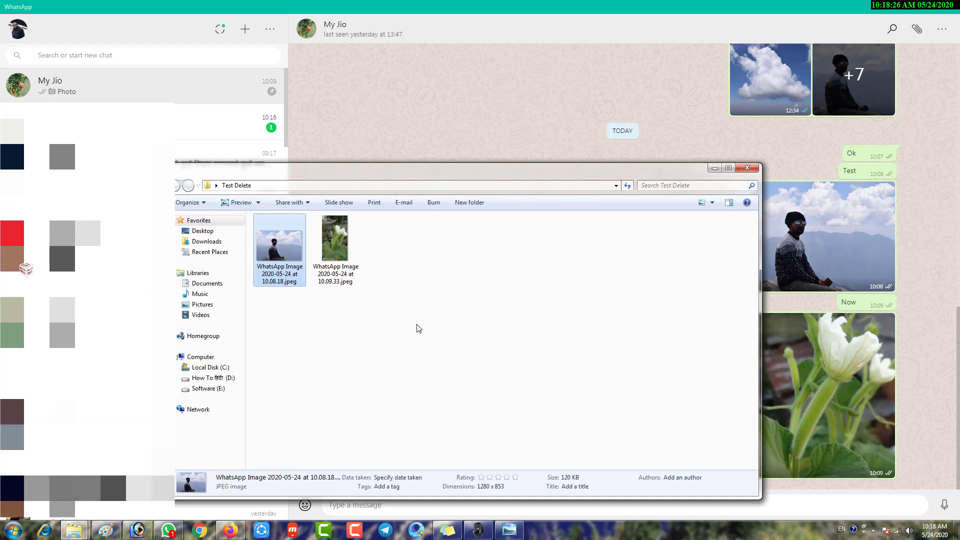
{"action": "left_click", "coordinate": [365, 298]}
{"action": "left_click_drag", "start_coordinate": [337, 235], "coordinate": [226, 380]}
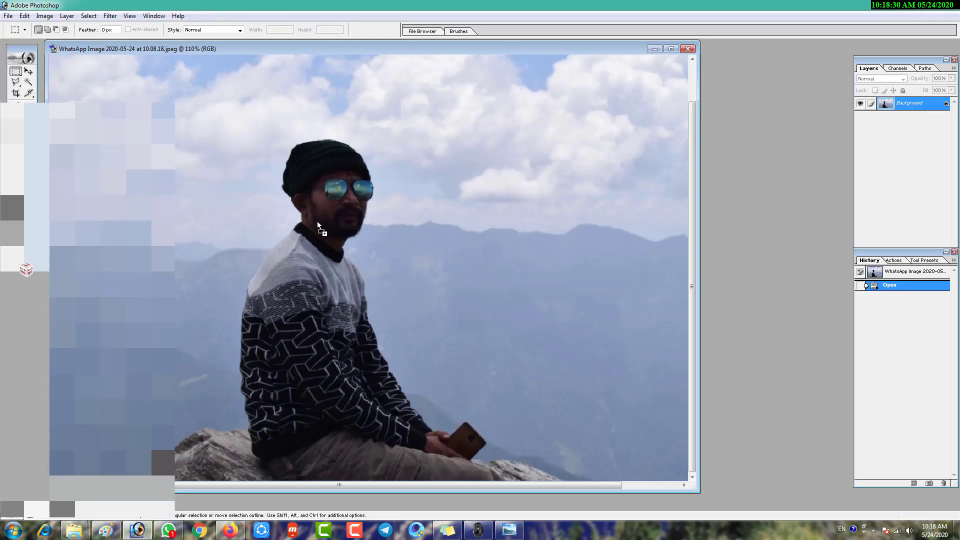
{"action": "left_click_drag", "start_coordinate": [317, 221], "coordinate": [317, 221]}
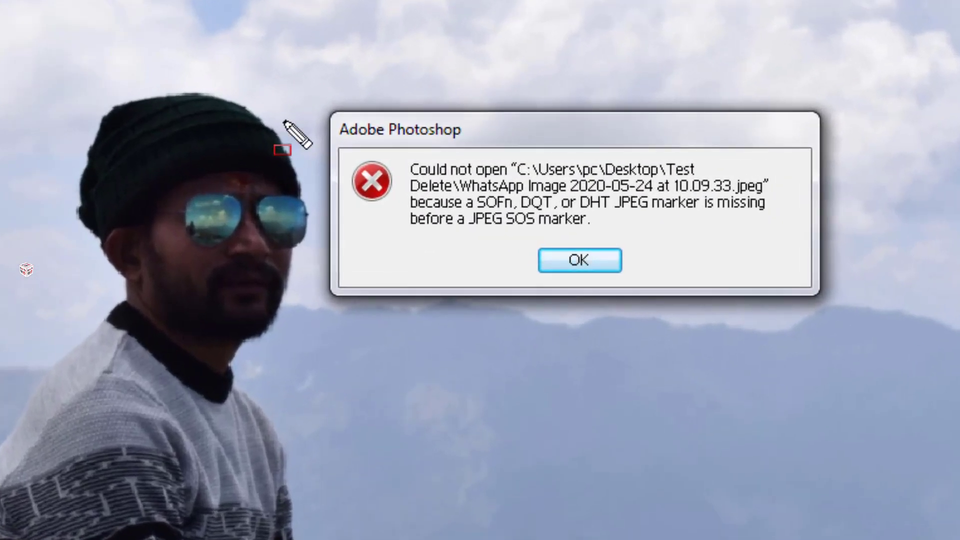
{"action": "left_click_drag", "start_coordinate": [307, 75], "coordinate": [867, 325]}
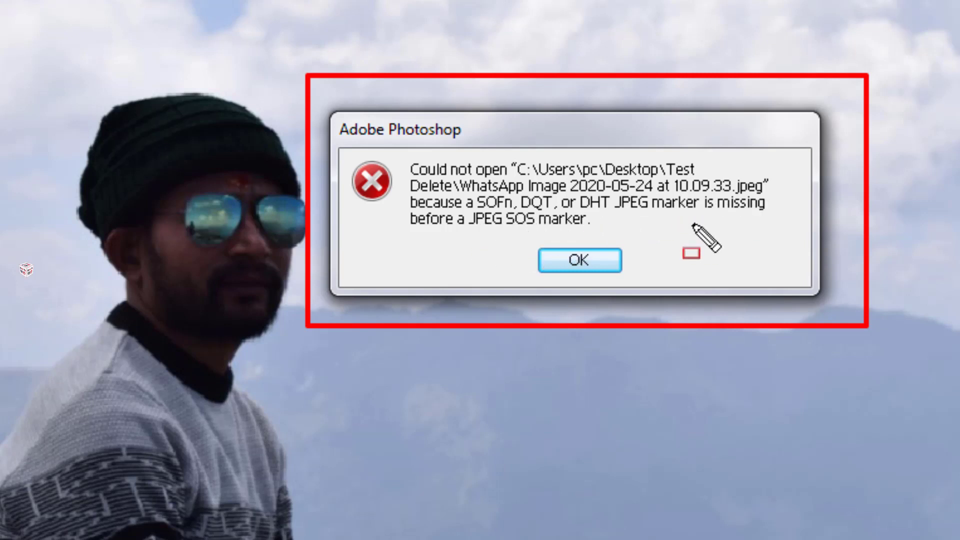
{"action": "left_click", "coordinate": [578, 263]}
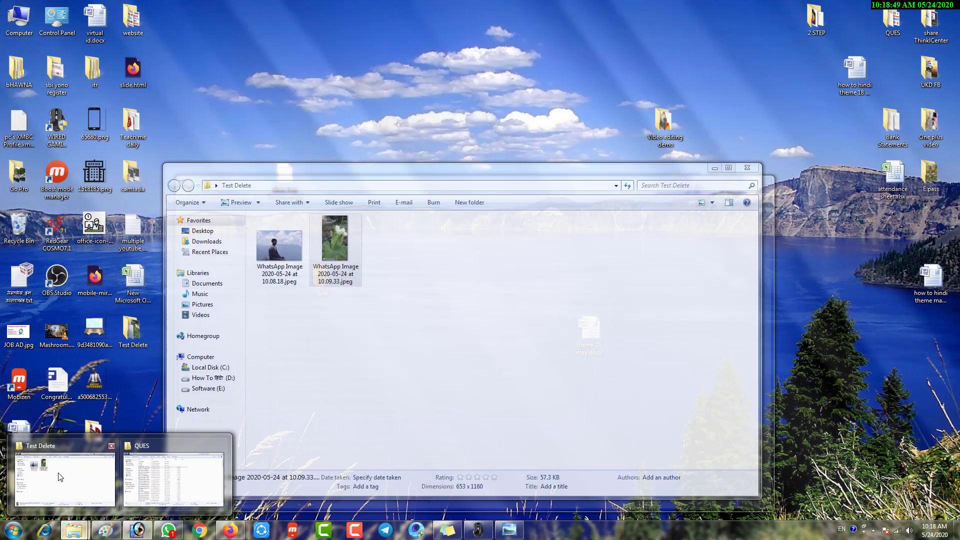
Open 'WhatsApp Image 2020-05-24 at 10.09.33.jpeg' from Test Delete in Paint
{"action": "left_click", "coordinate": [60, 476]}
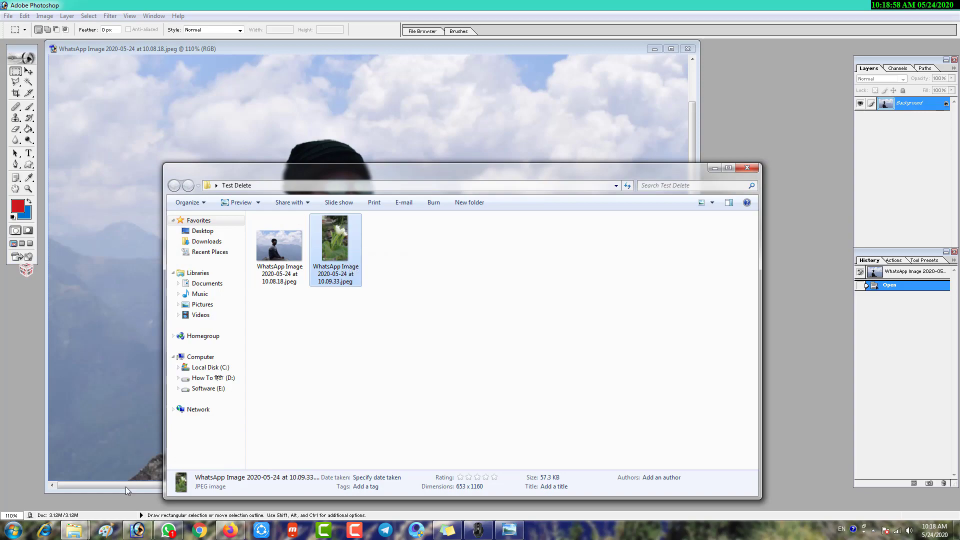
{"action": "left_click", "coordinate": [105, 530]}
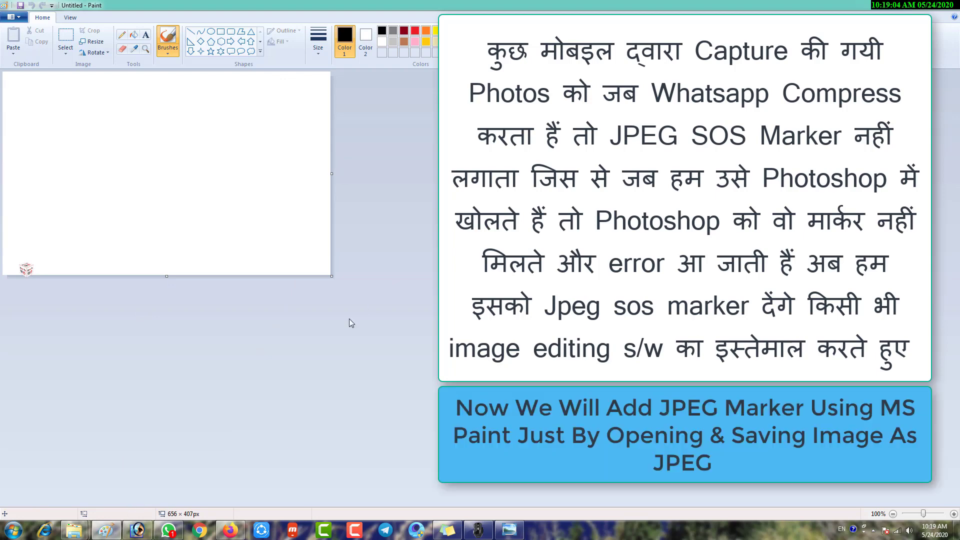
{"action": "left_click", "coordinate": [107, 531]}
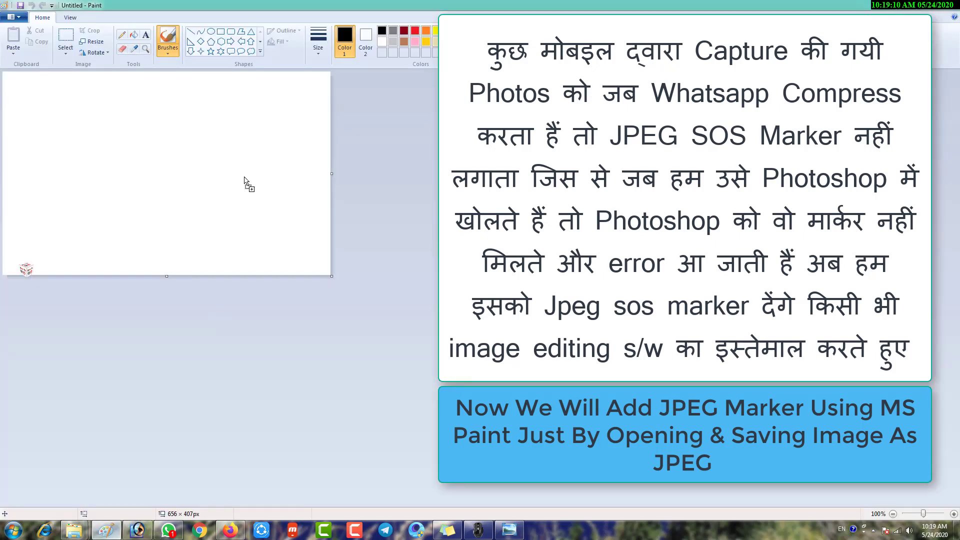
{"action": "left_click_drag", "start_coordinate": [133, 458], "coordinate": [260, 104]}
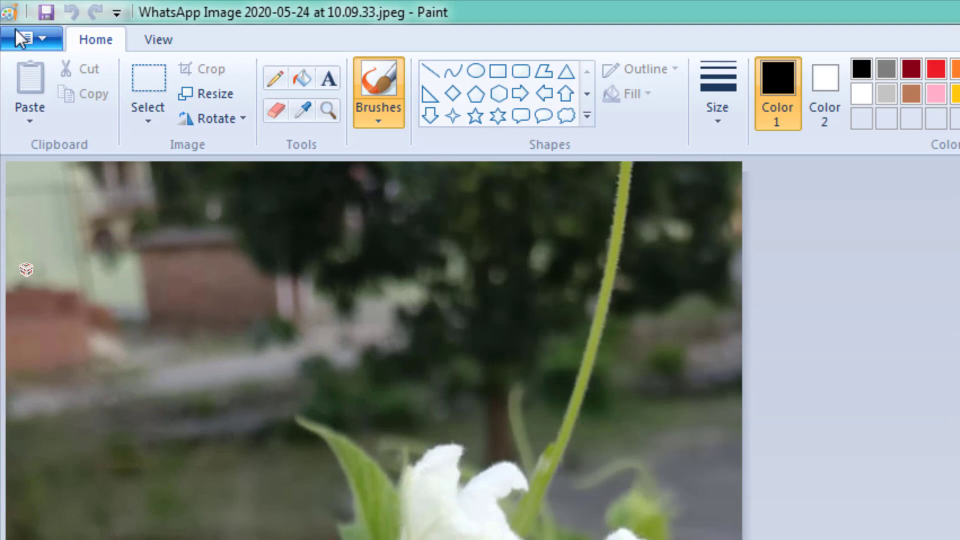
Re-save the flower photo as a 96.5 KB JPEG in Paint and drag it into Photoshop
{"action": "left_click", "coordinate": [30, 36]}
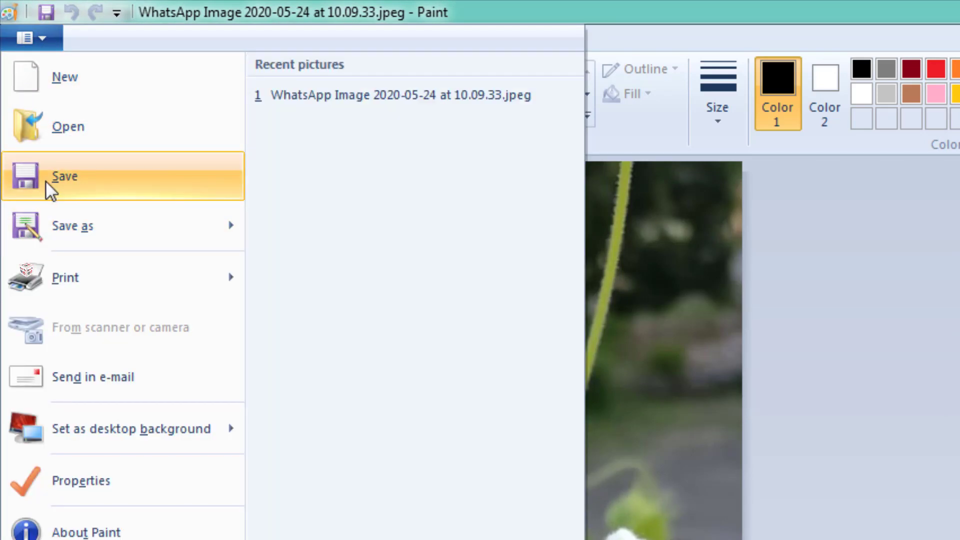
{"action": "left_click", "coordinate": [46, 181]}
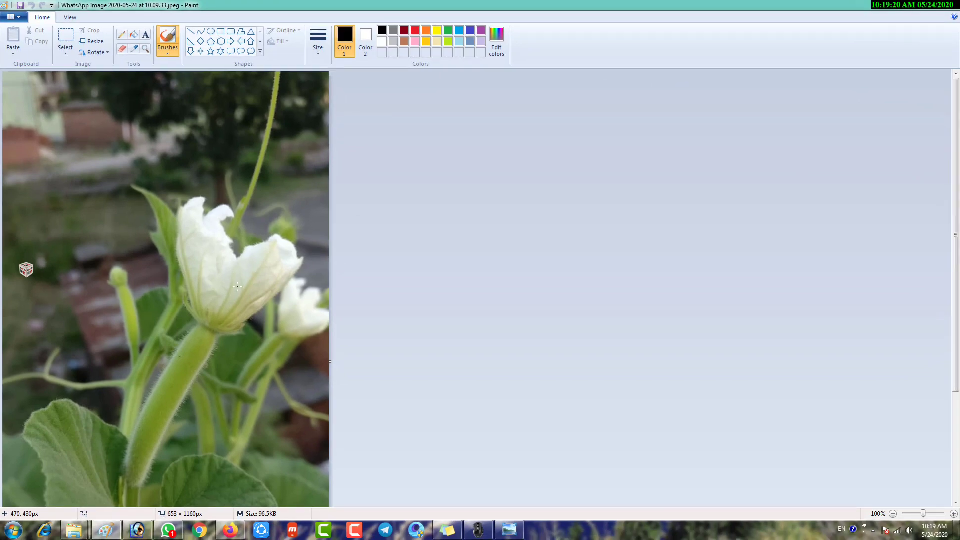
{"action": "mouse_move", "coordinate": [74, 530]}
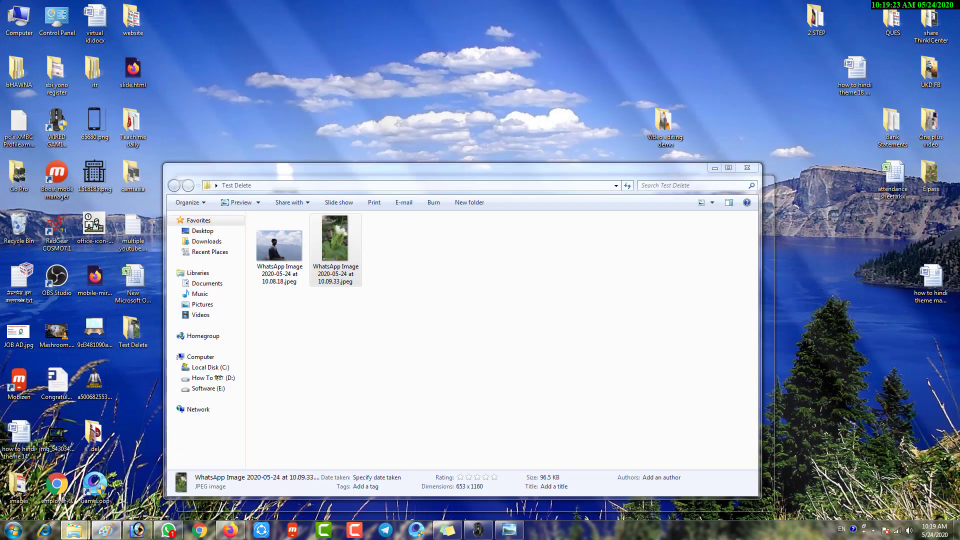
{"action": "left_click", "coordinate": [64, 484]}
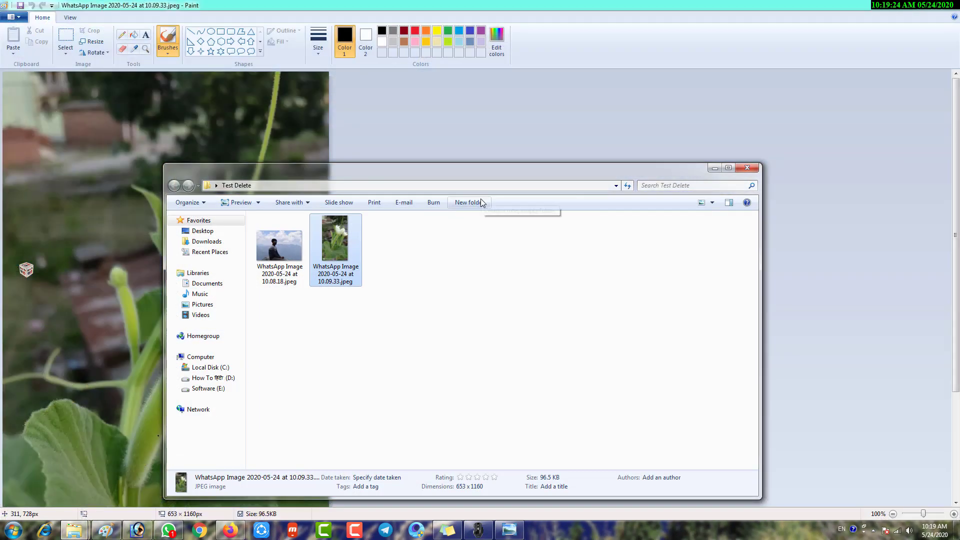
{"action": "left_click", "coordinate": [380, 268]}
{"action": "left_click_drag", "start_coordinate": [346, 246], "coordinate": [304, 344]}
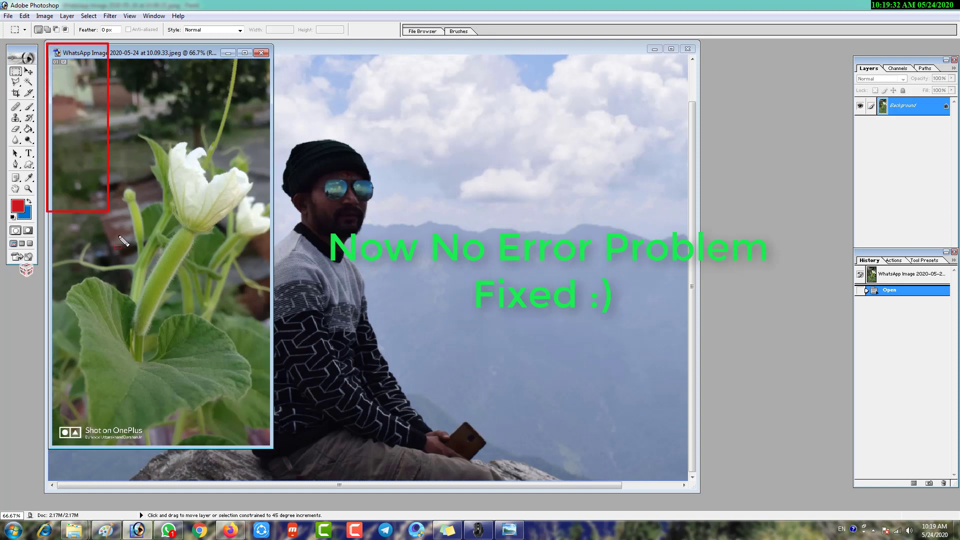
Widen the flower photo's document window in Photoshop, then return to the YouTube channel in Firefox
{"action": "left_click_drag", "start_coordinate": [274, 455], "coordinate": [279, 455]}
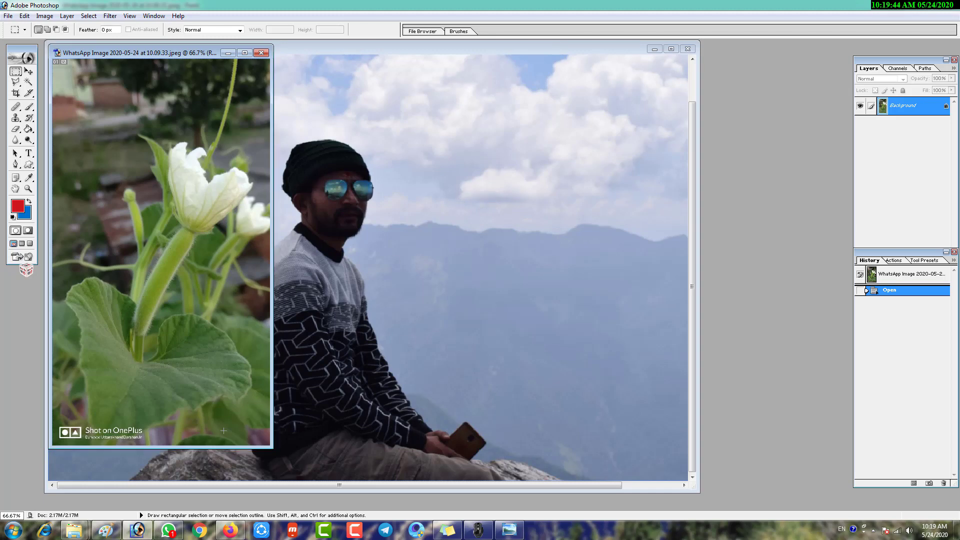
{"action": "left_click", "coordinate": [228, 528]}
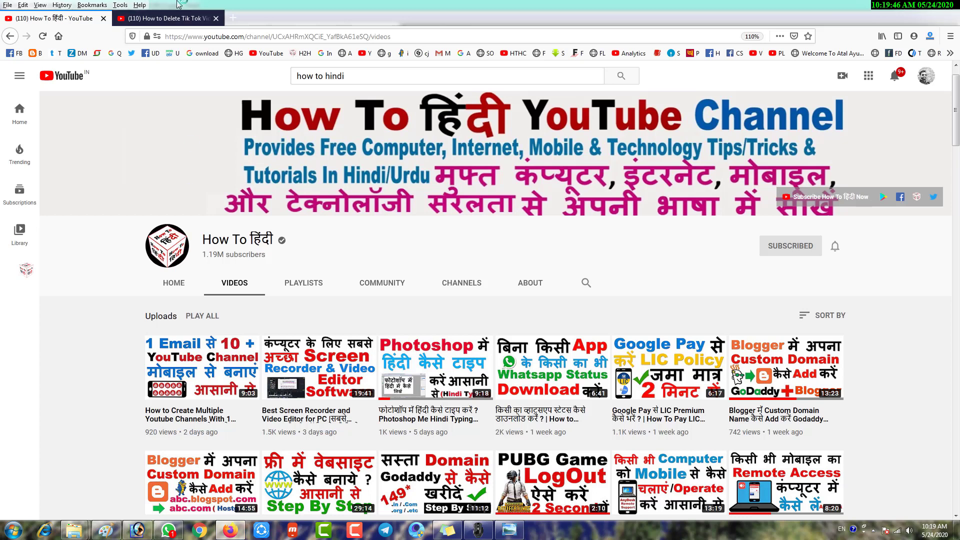
Open the How to Delete Tik Tok Video tab and show the channel's All/Personalized/None notification options
{"action": "left_click", "coordinate": [165, 18]}
{"action": "scroll", "coordinate": [482, 353], "scroll_direction": "down", "scroll_amount": 3}
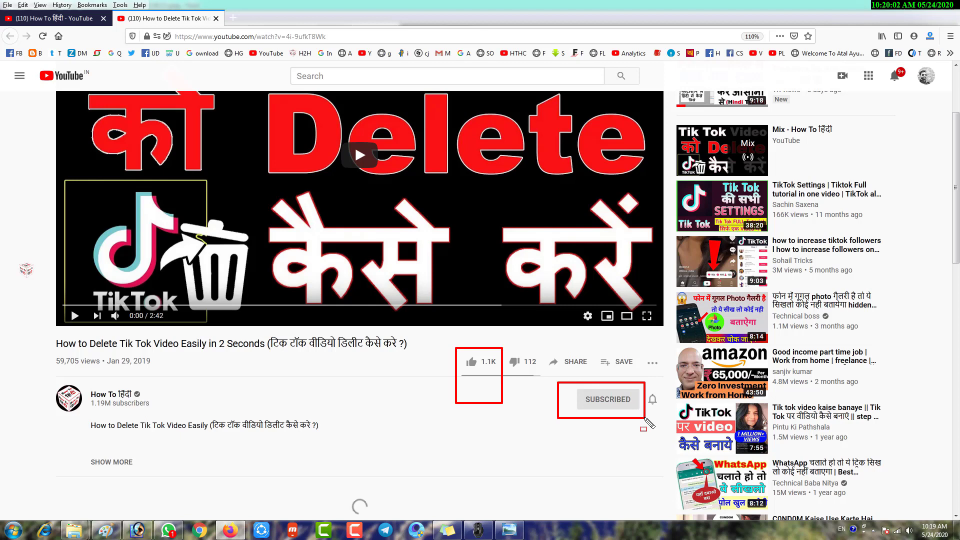
{"action": "key", "text": "Escape"}
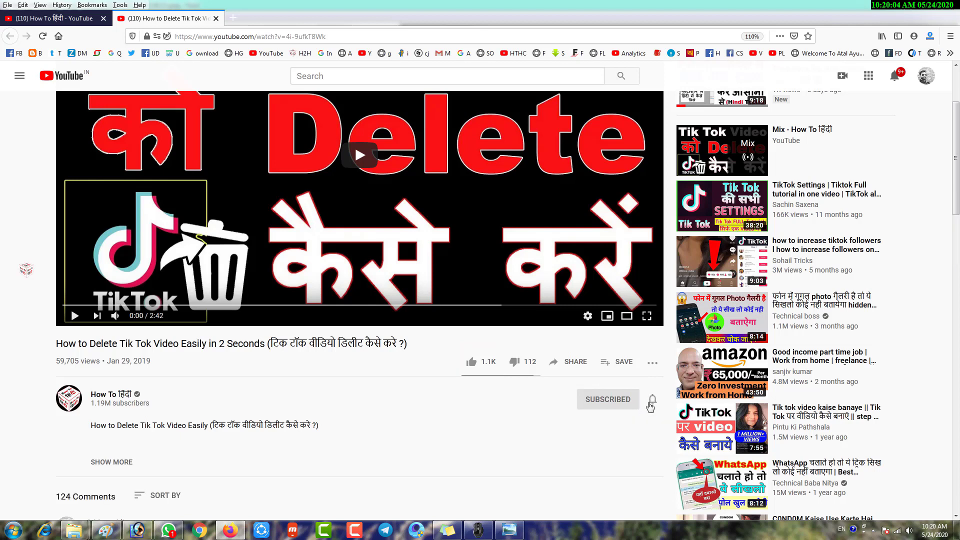
{"action": "left_click", "coordinate": [651, 403]}
{"action": "left_click_drag", "start_coordinate": [641, 426], "coordinate": [646, 429]}
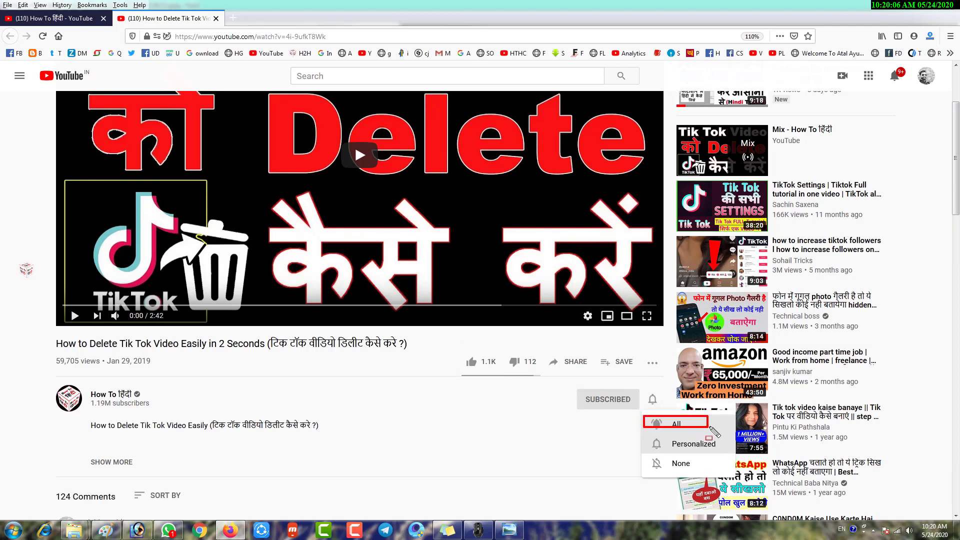